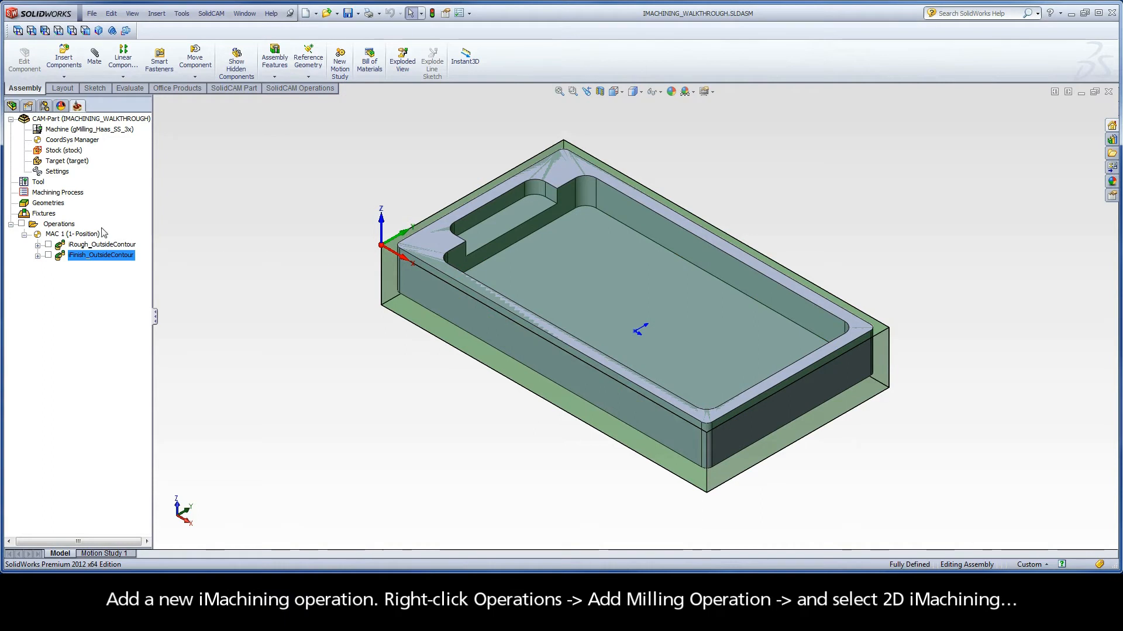
- Add a new 2D iMachining milling operation to the CAM tree's operations
right_click(58, 227)
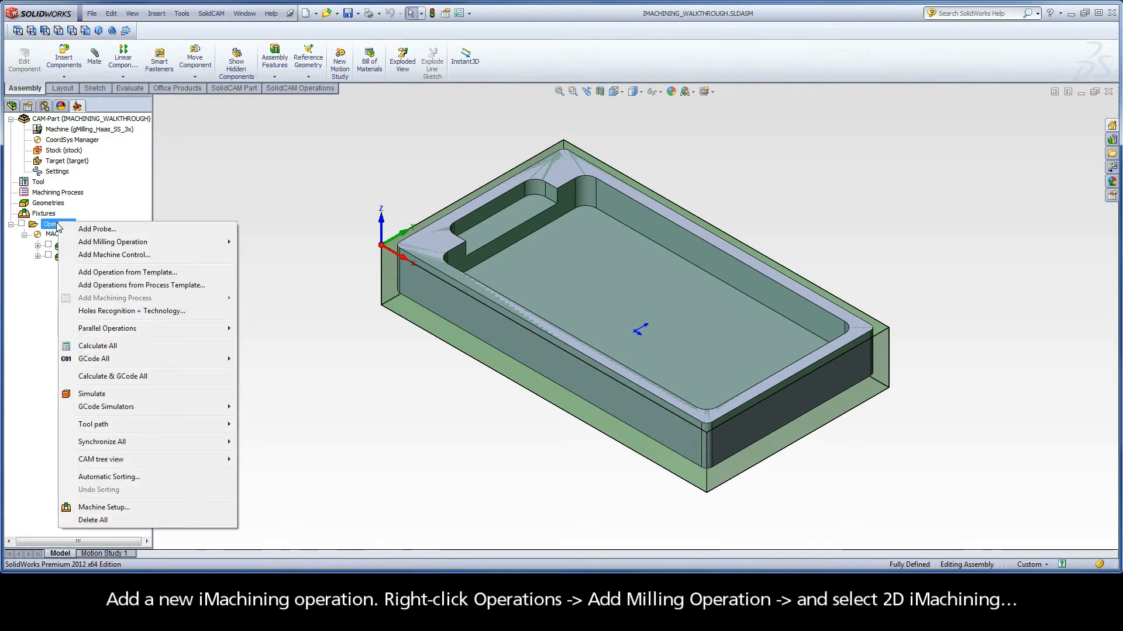
mouse_move(151, 242)
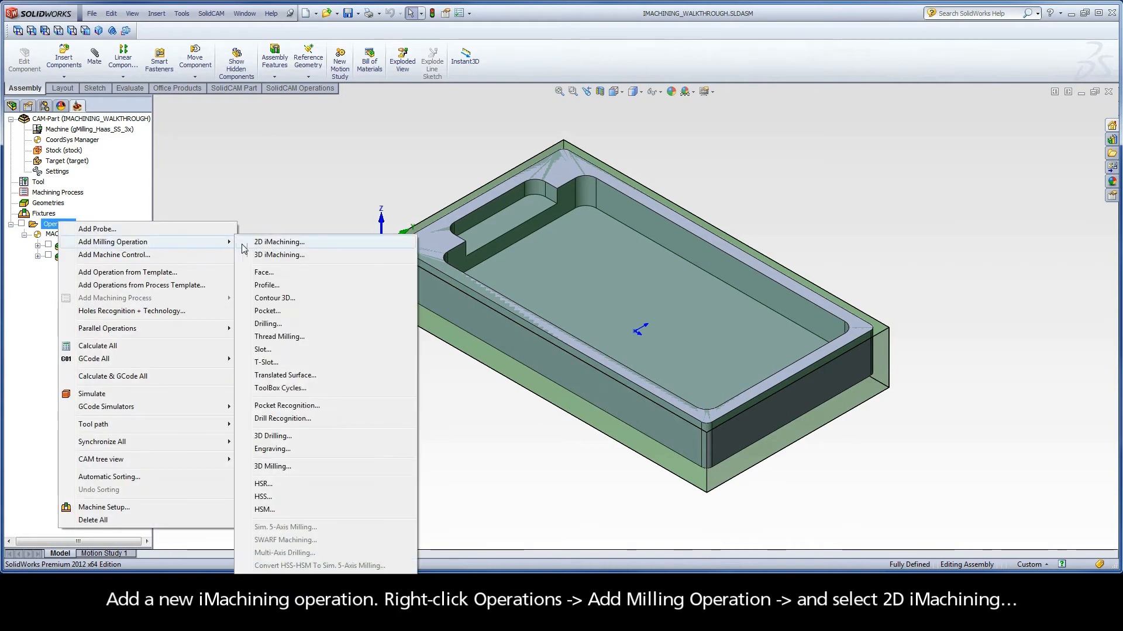
left_click(300, 245)
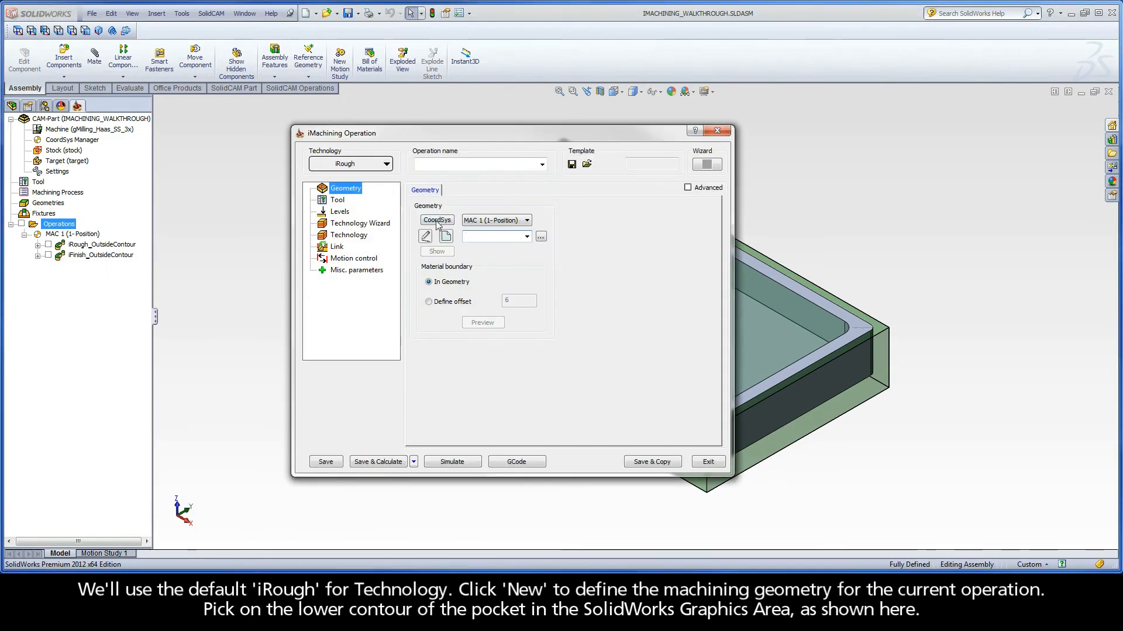
- Define a new machining geometry by chaining the lower contour of the large center pocket with Auto-constant Z and accept the closed chain
left_click(447, 236)
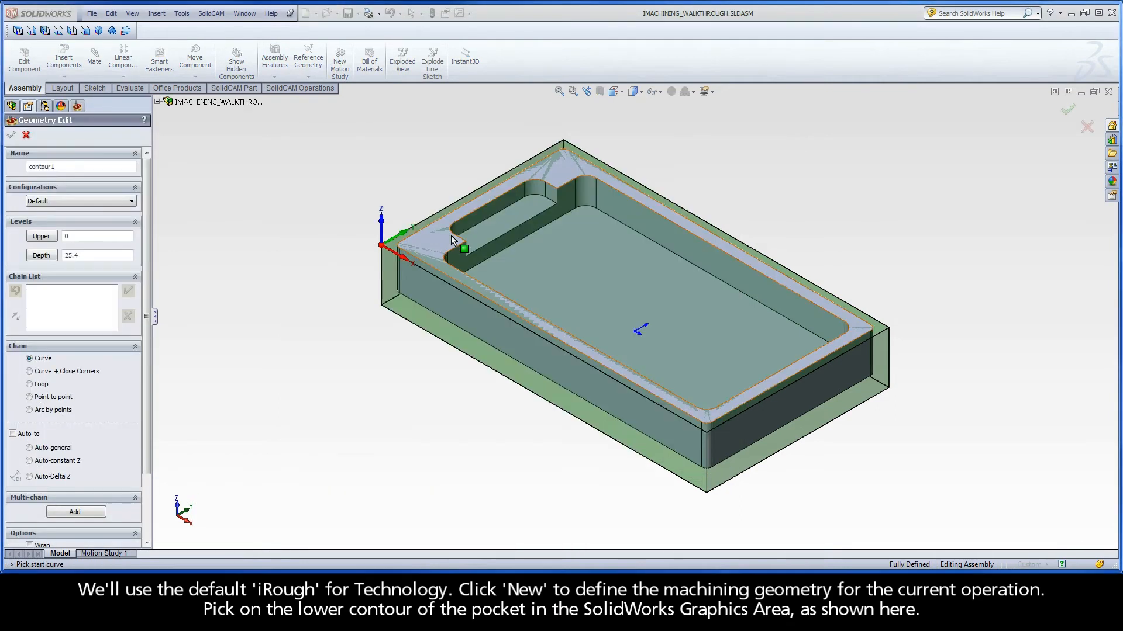
left_click(792, 322)
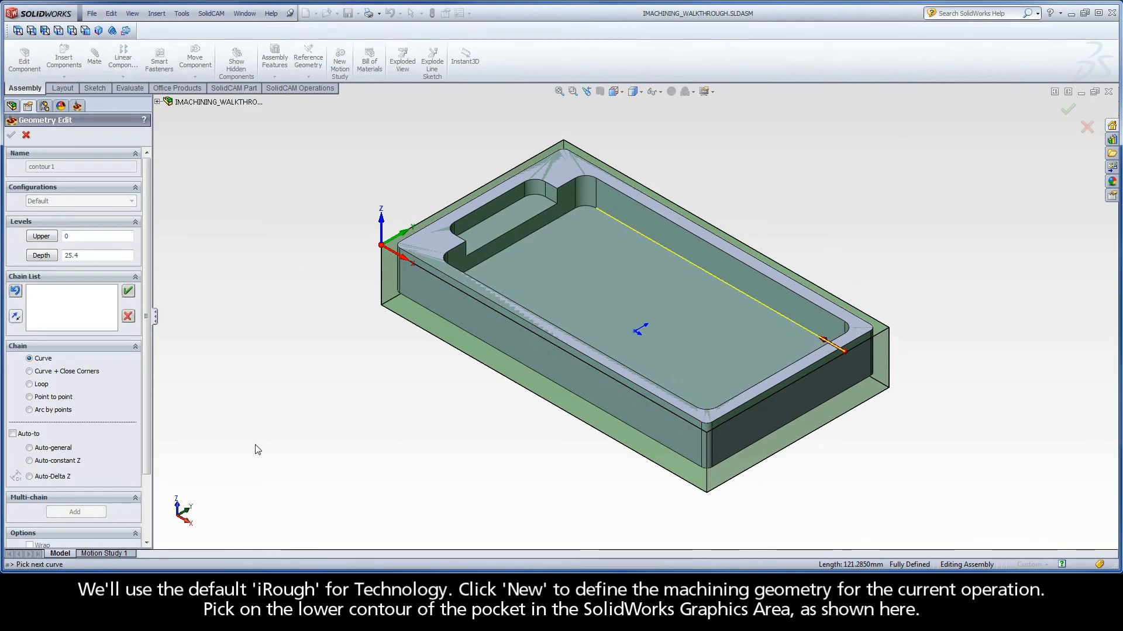
left_click(61, 462)
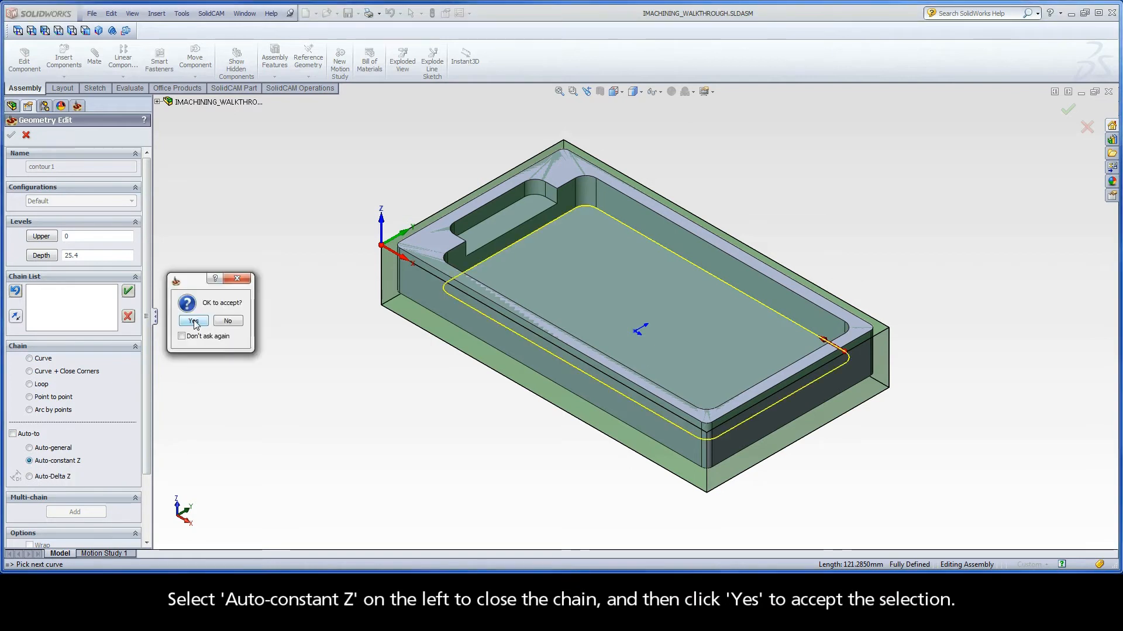
left_click(194, 322)
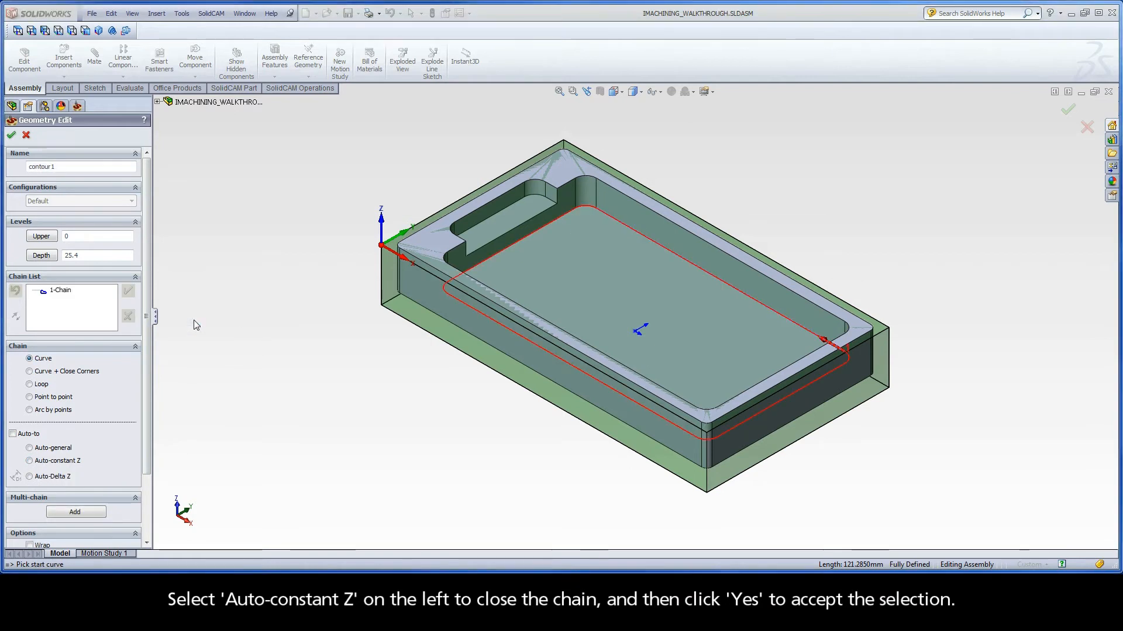
- Define the geometry's upper level from the stock's top face and its depth from the pocket floor, and accept the geometry
left_click(42, 238)
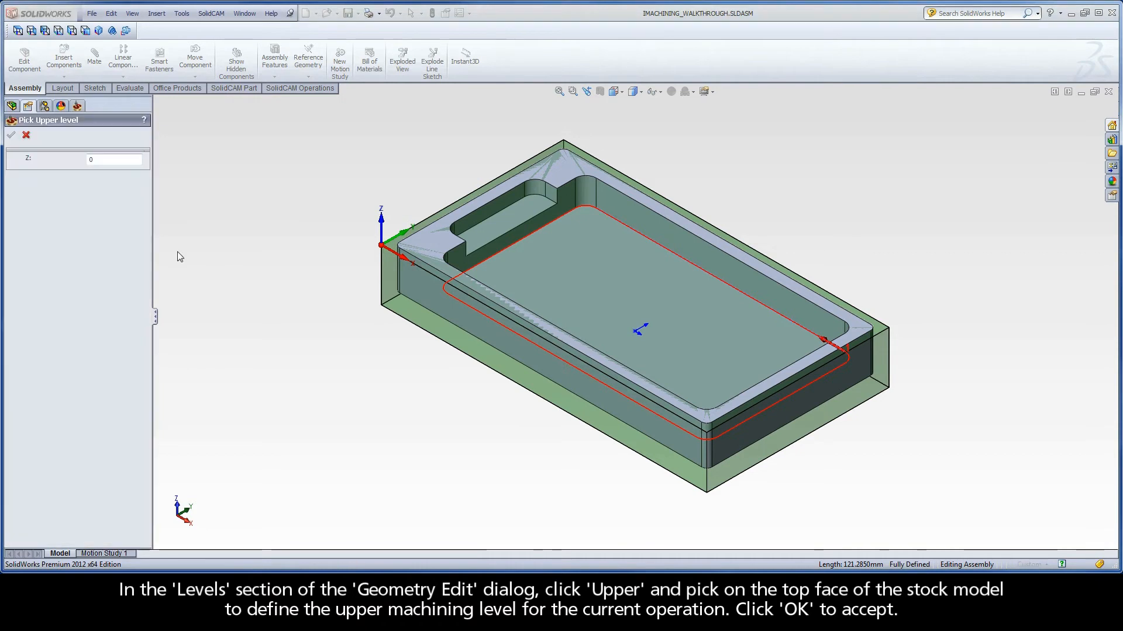
left_click(394, 246)
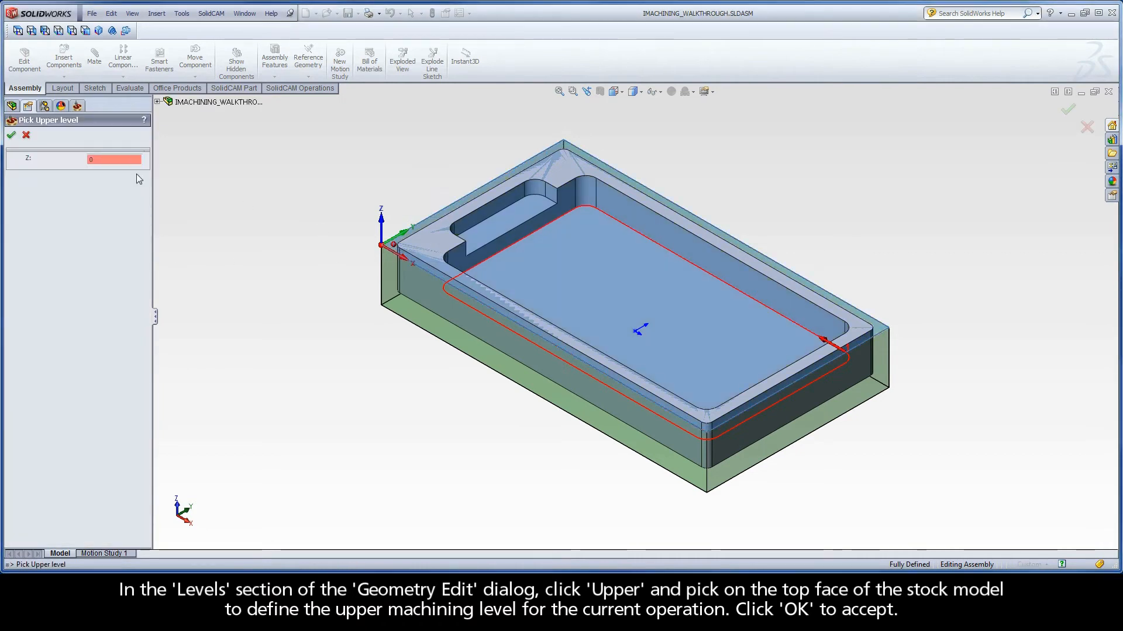
left_click(12, 137)
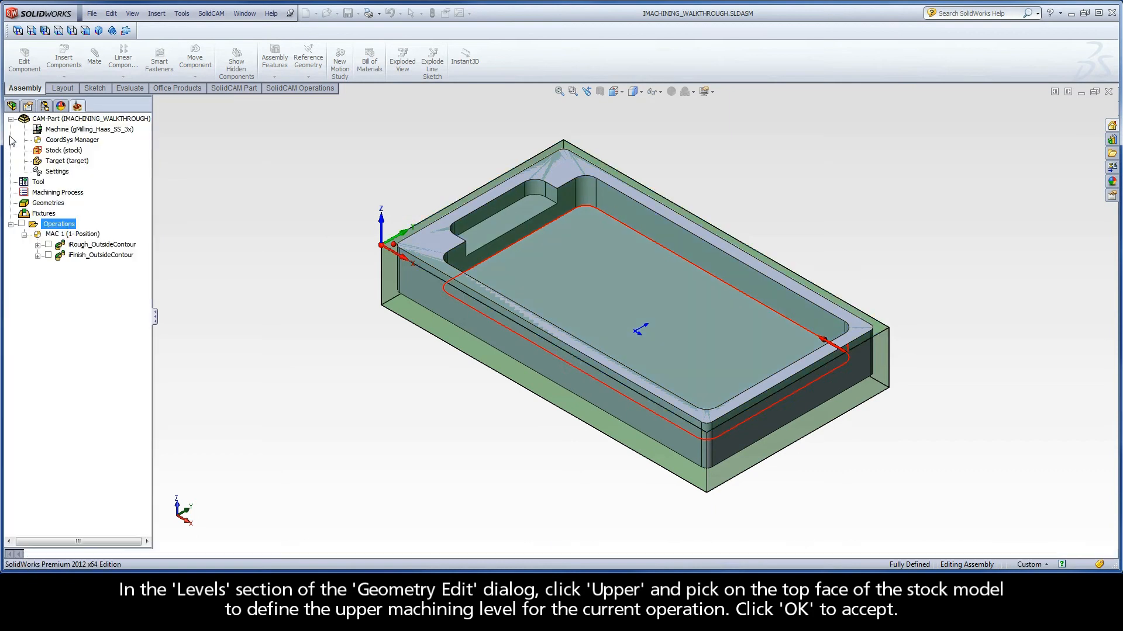
left_click(42, 255)
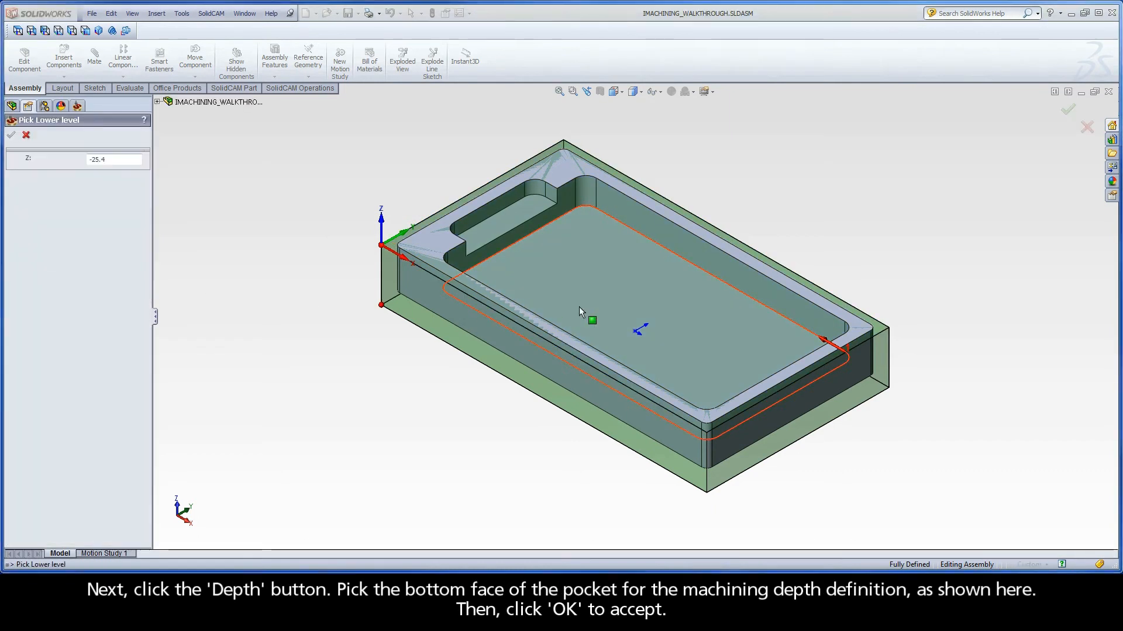
left_click(610, 293)
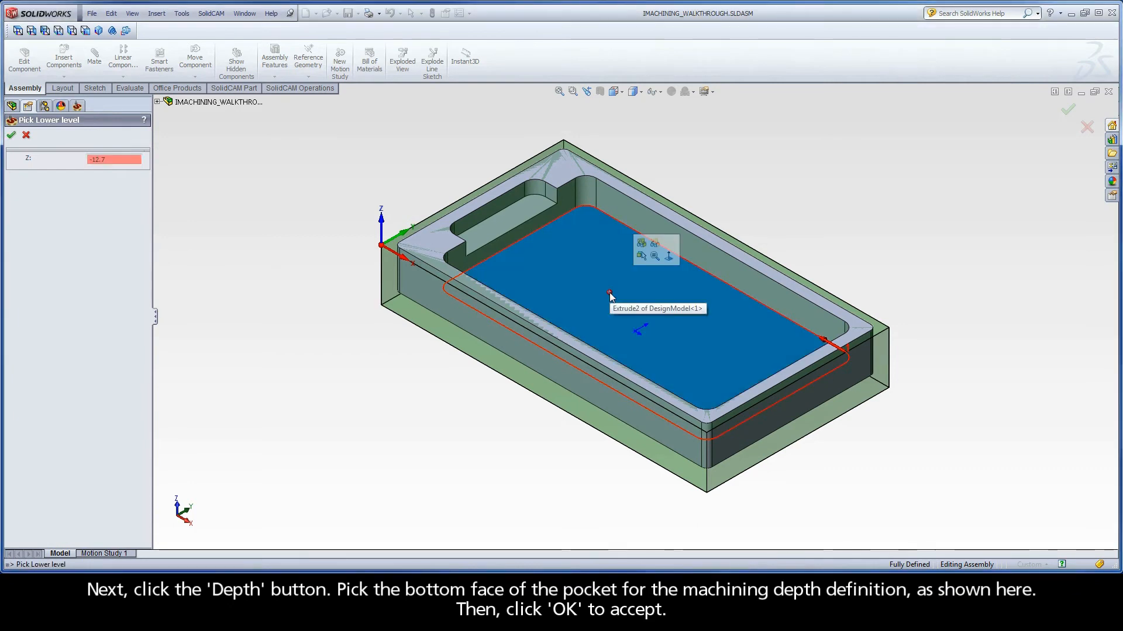
left_click(11, 137)
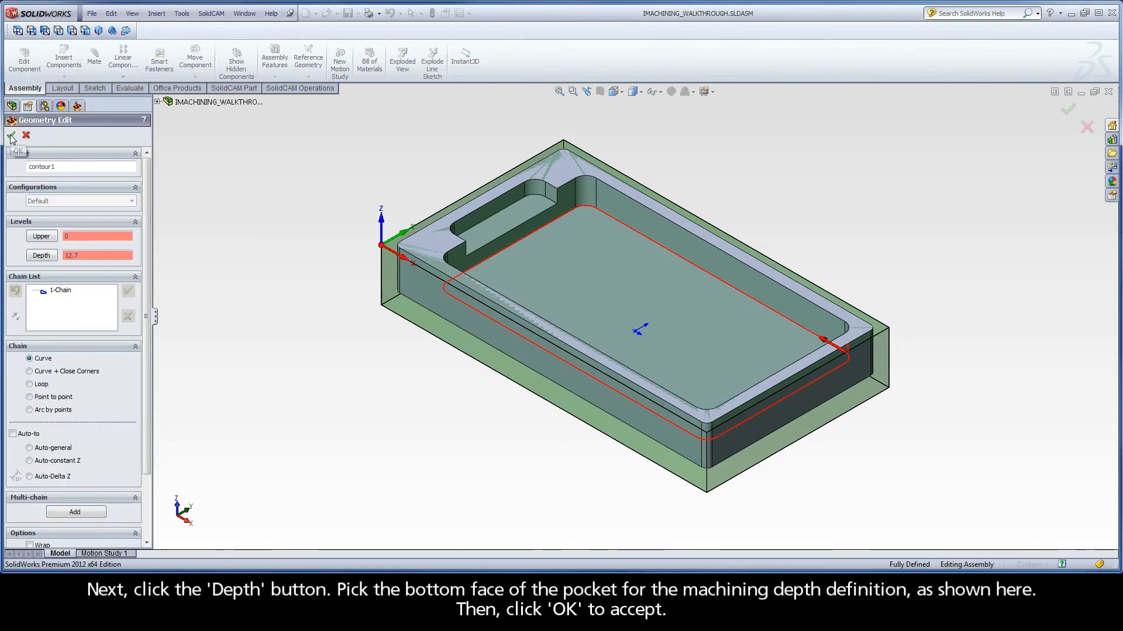
left_click(11, 136)
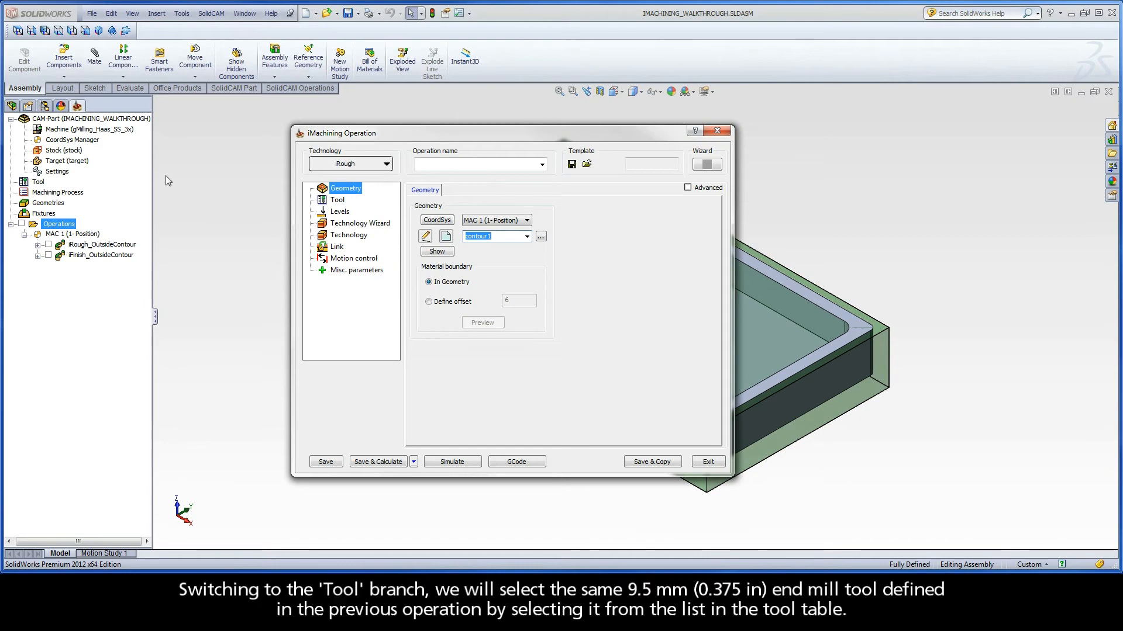
- Assign the existing 9.5 mm end mill, tool number 1, to the operation
left_click(338, 200)
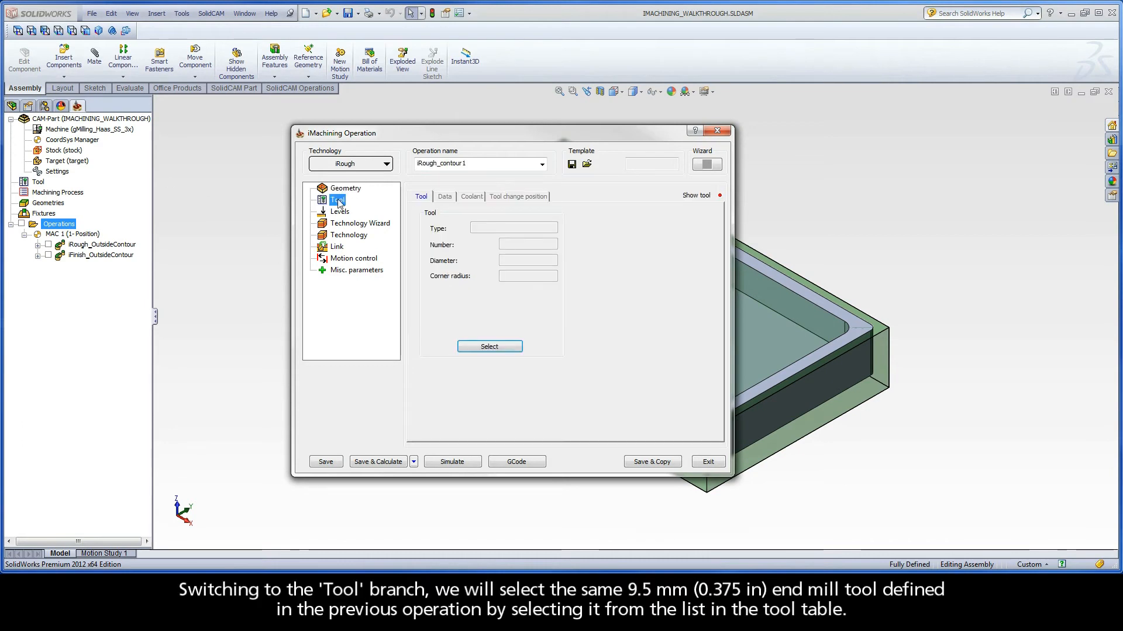
left_click(484, 347)
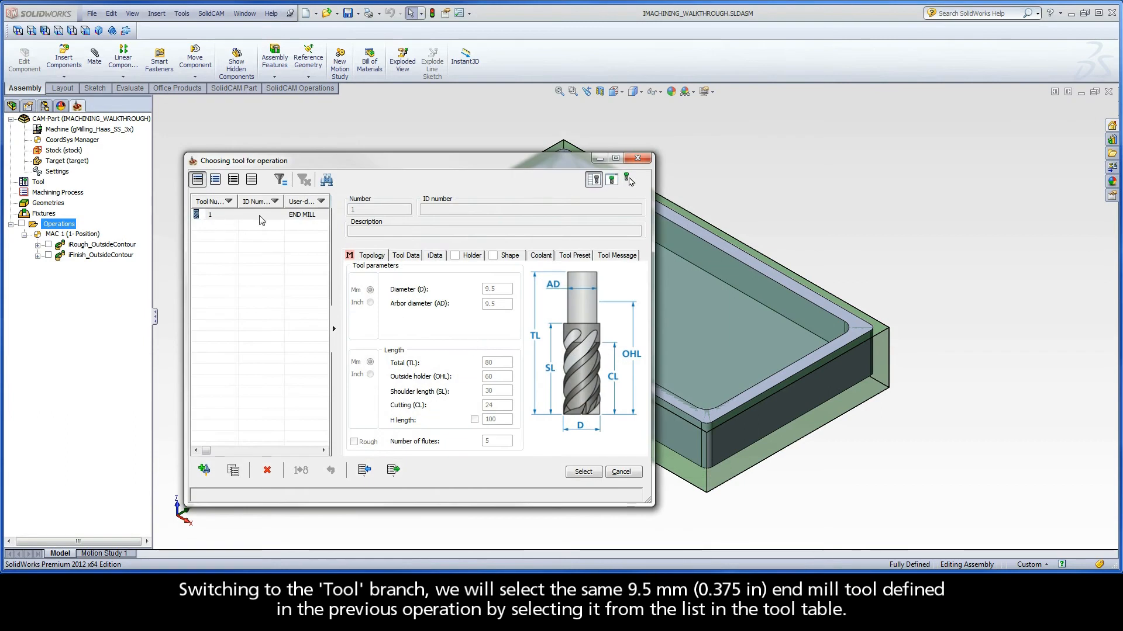
left_click(302, 216)
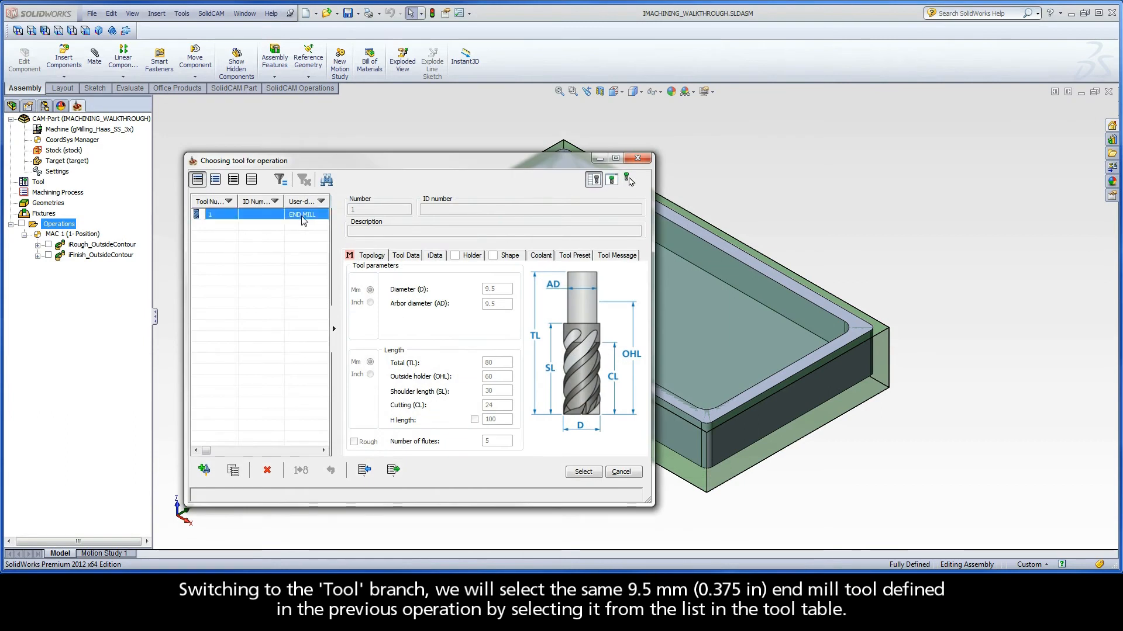
left_click(583, 473)
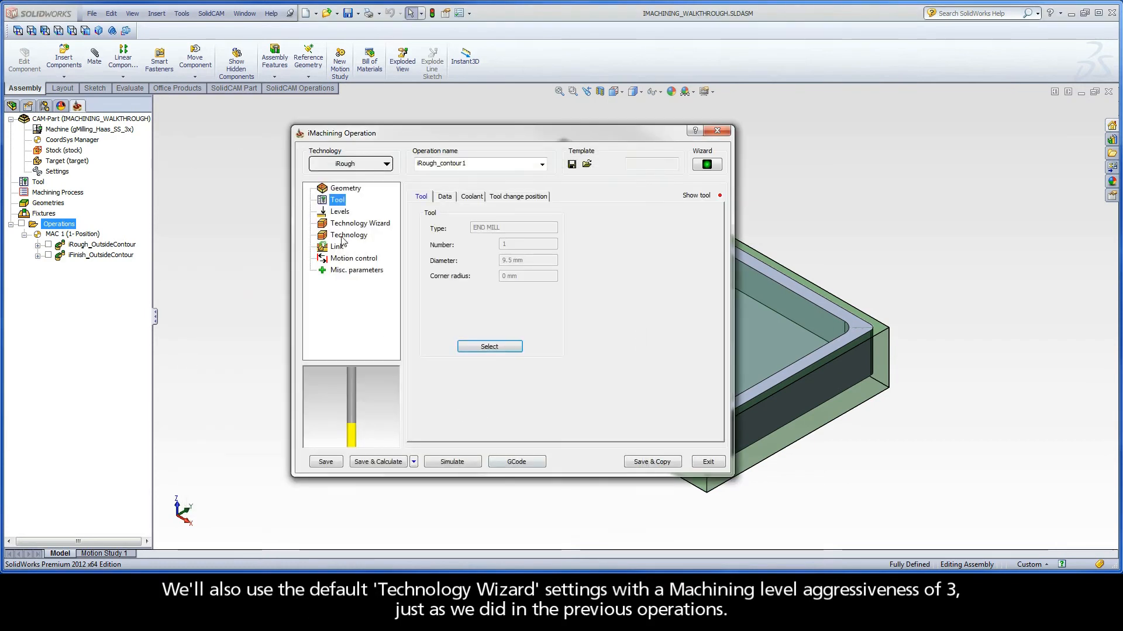
- Review the roughing operation's Technology Wizard cutting conditions, wall offset and helical entry settings, keeping the defaults
left_click(353, 228)
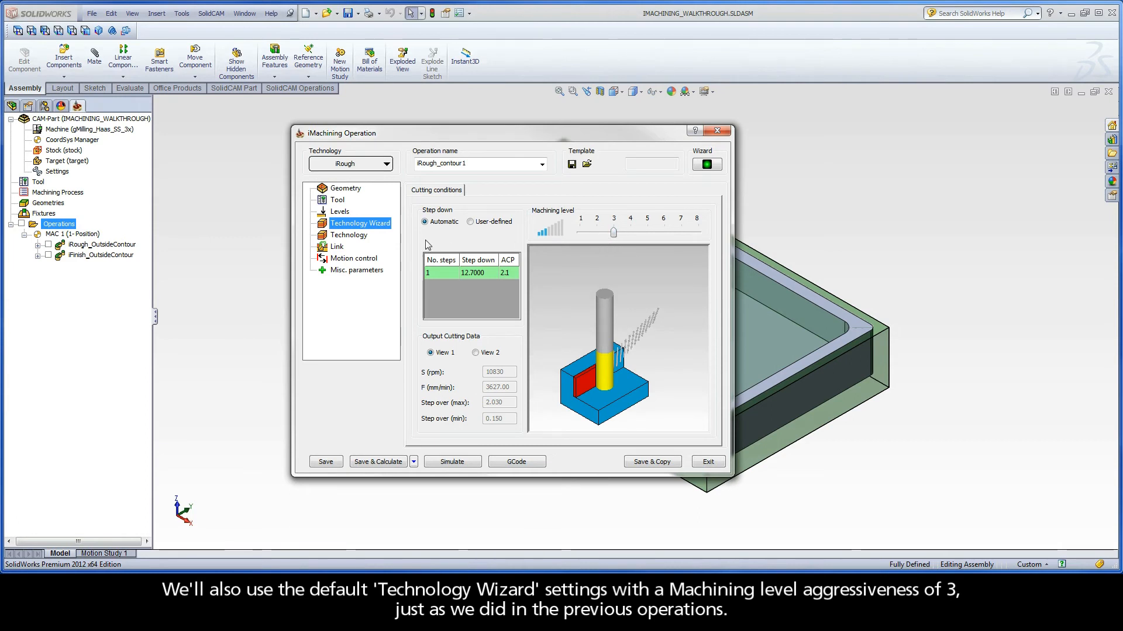
left_click(346, 235)
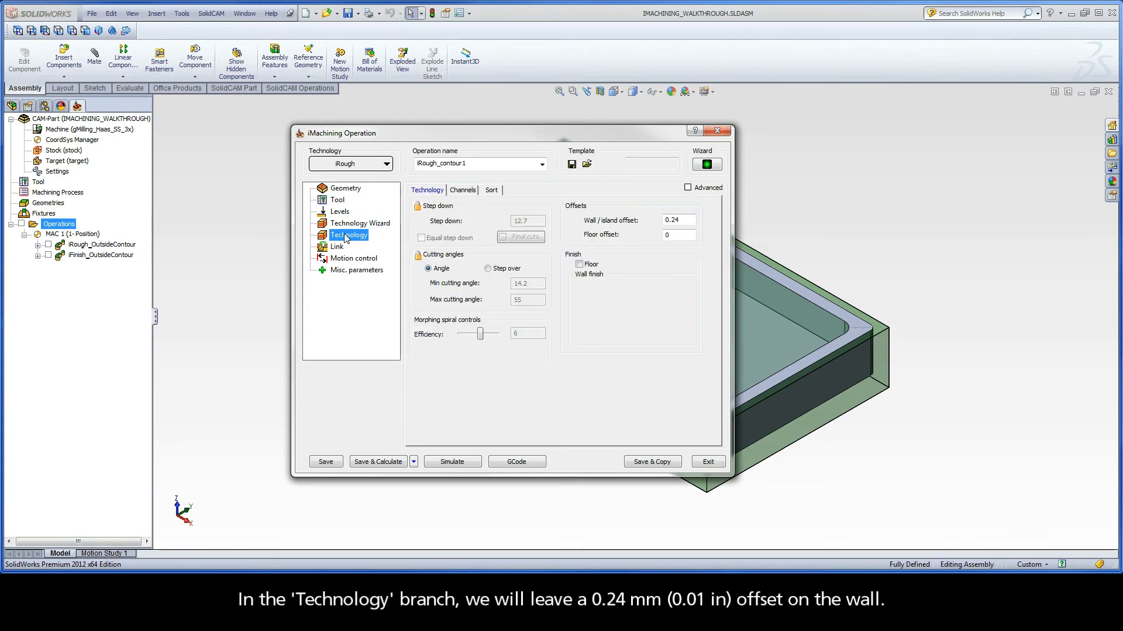
left_click(692, 220)
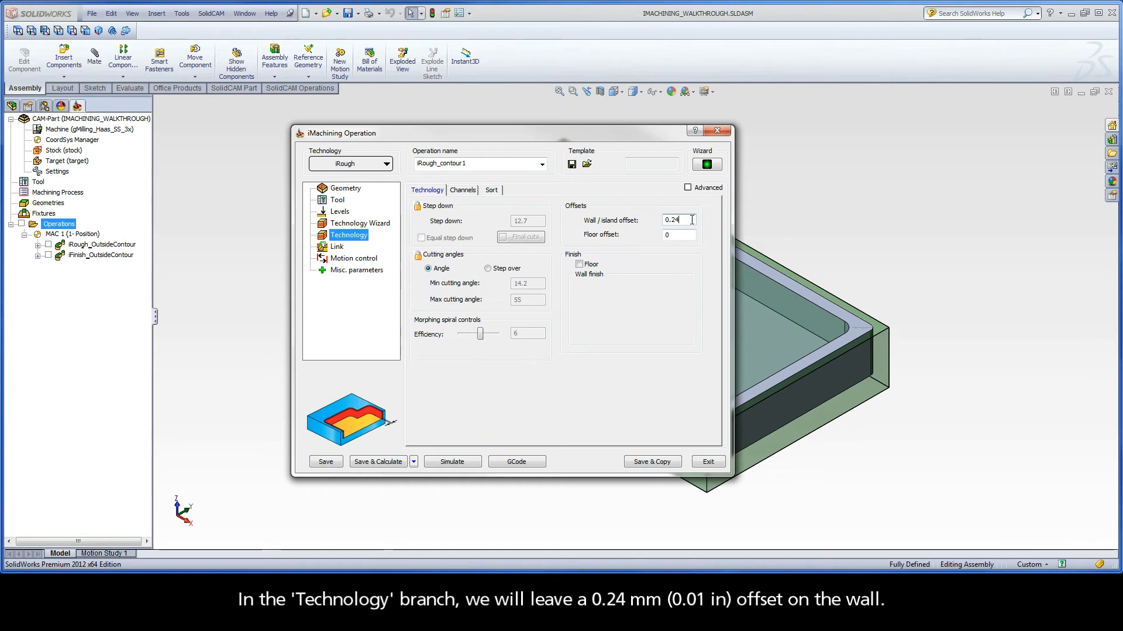
left_click(337, 247)
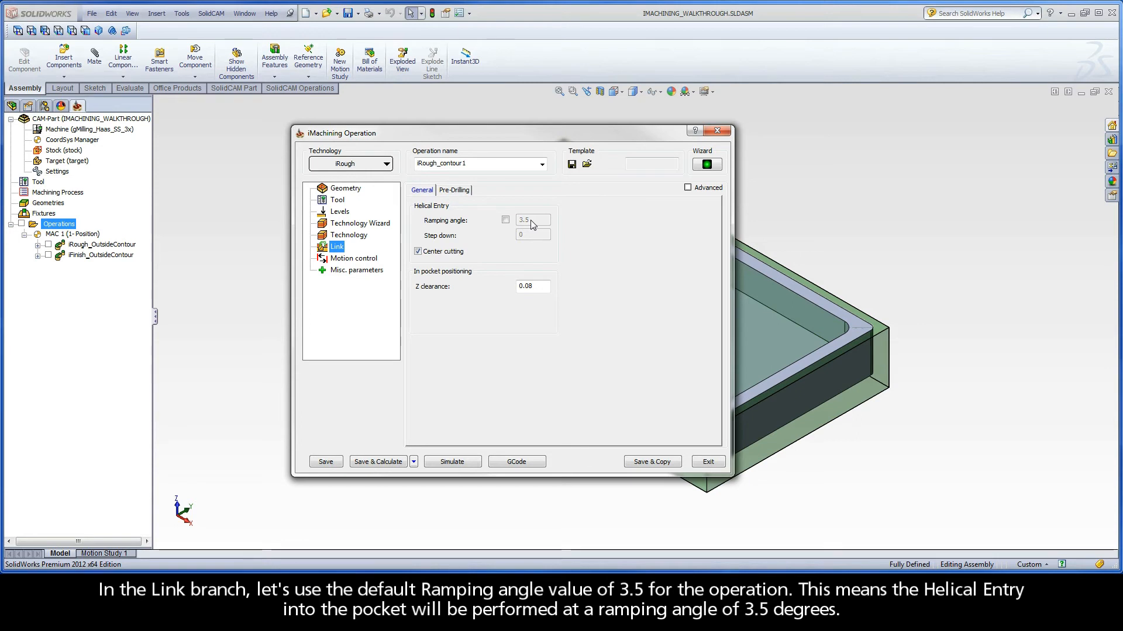
- Name the operation iRough_CenterPocket, then save it and calculate its tool path
left_click(476, 164)
left_click_drag(476, 163, 441, 164)
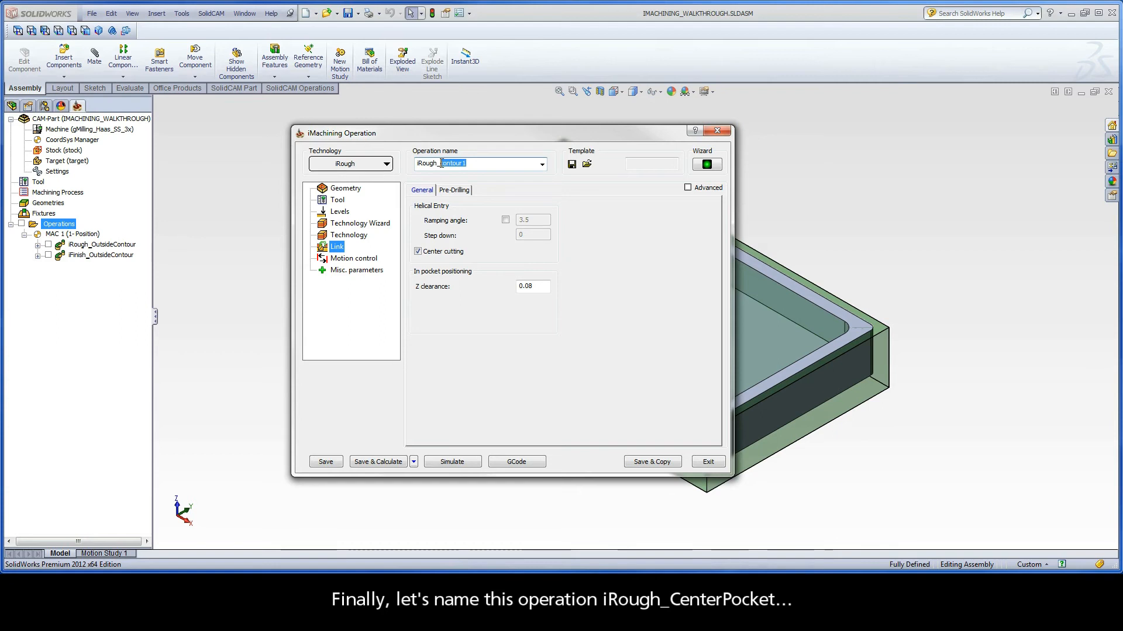
type("CenterPocket")
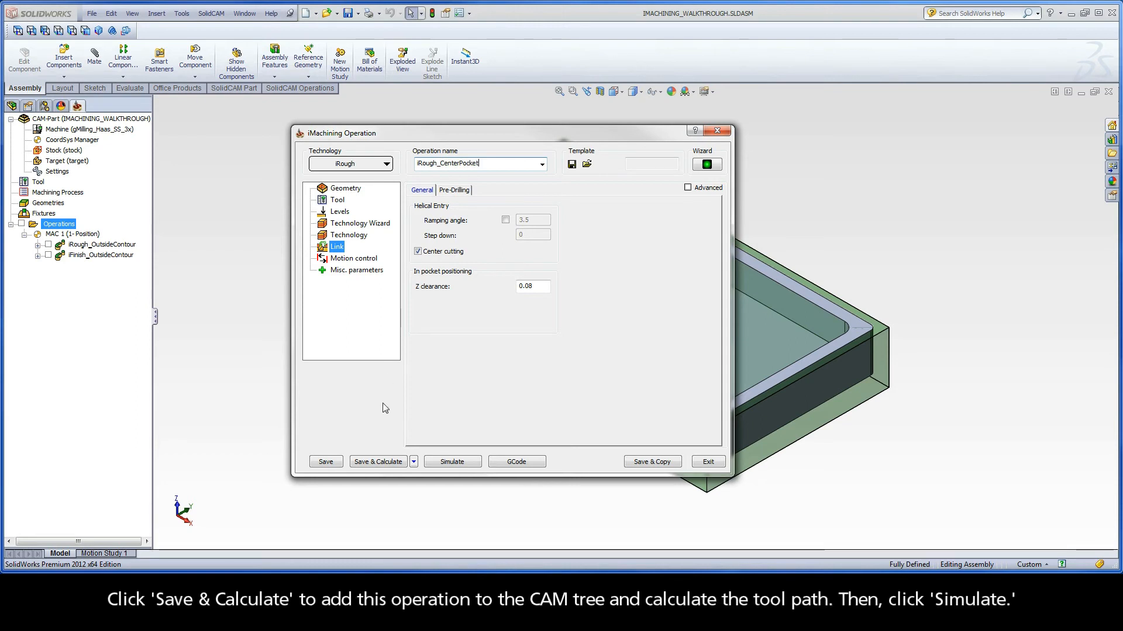
left_click(376, 461)
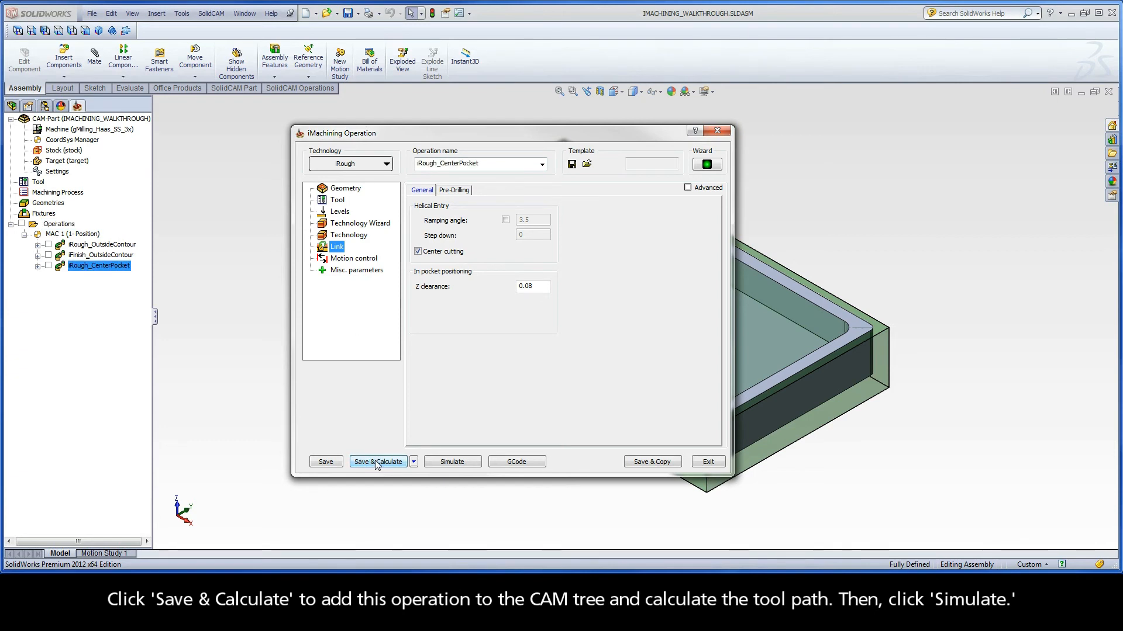
- Simulate the center pocket roughing tool path in SolidVerify mode and exit the simulation
left_click(452, 462)
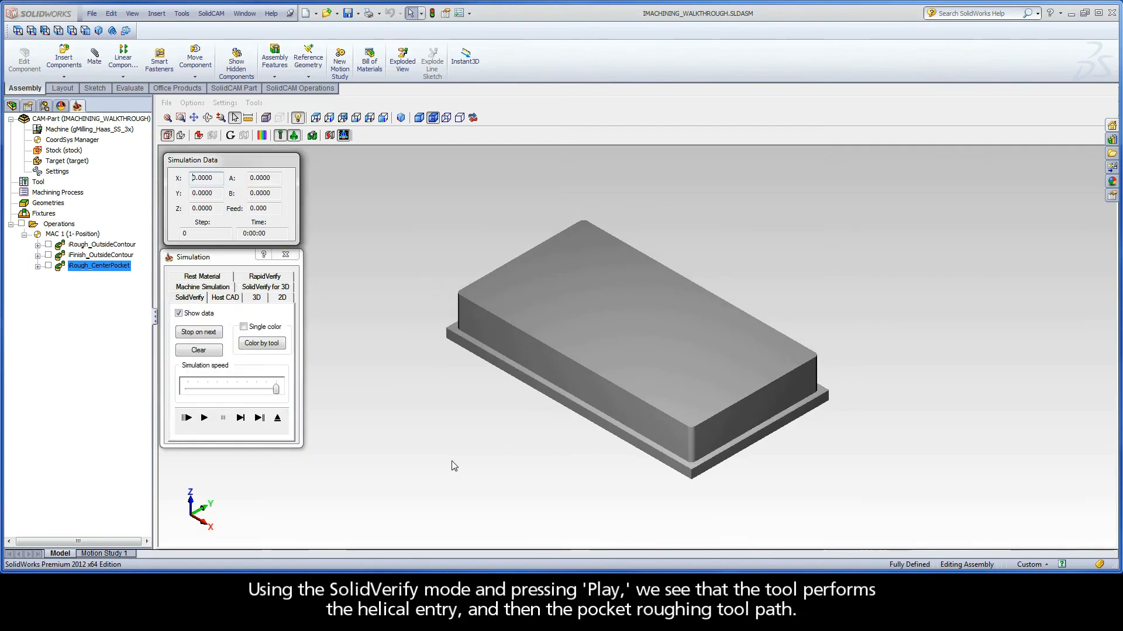
left_click(204, 419)
left_click(204, 418)
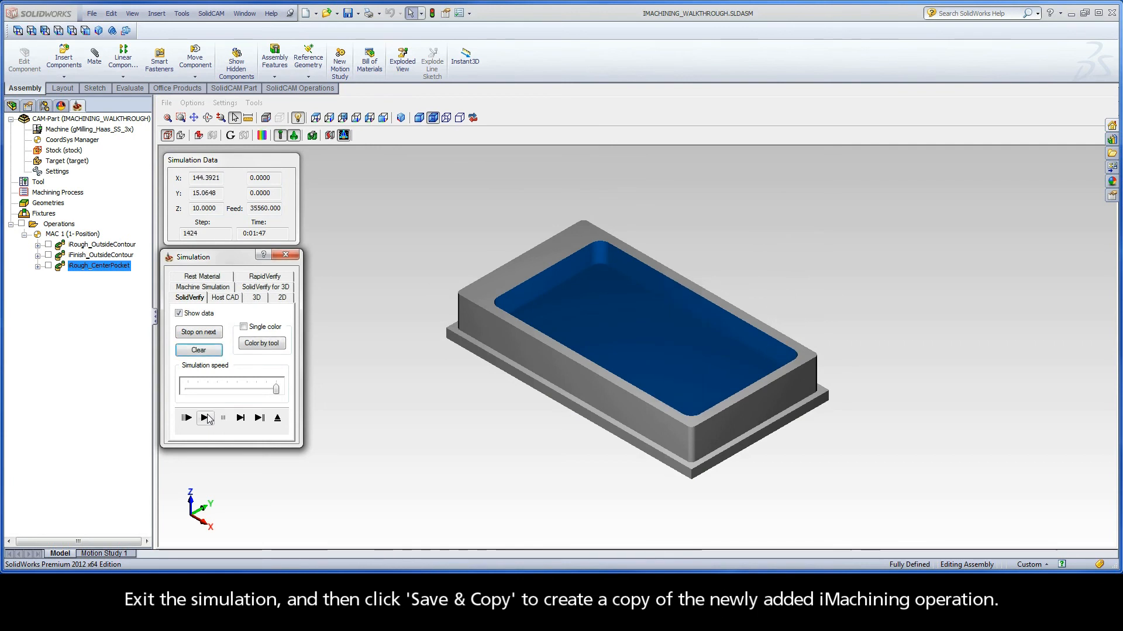
left_click(277, 419)
- Save and copy the center pocket roughing operation and set the copy's technology to iFinish
left_click(652, 462)
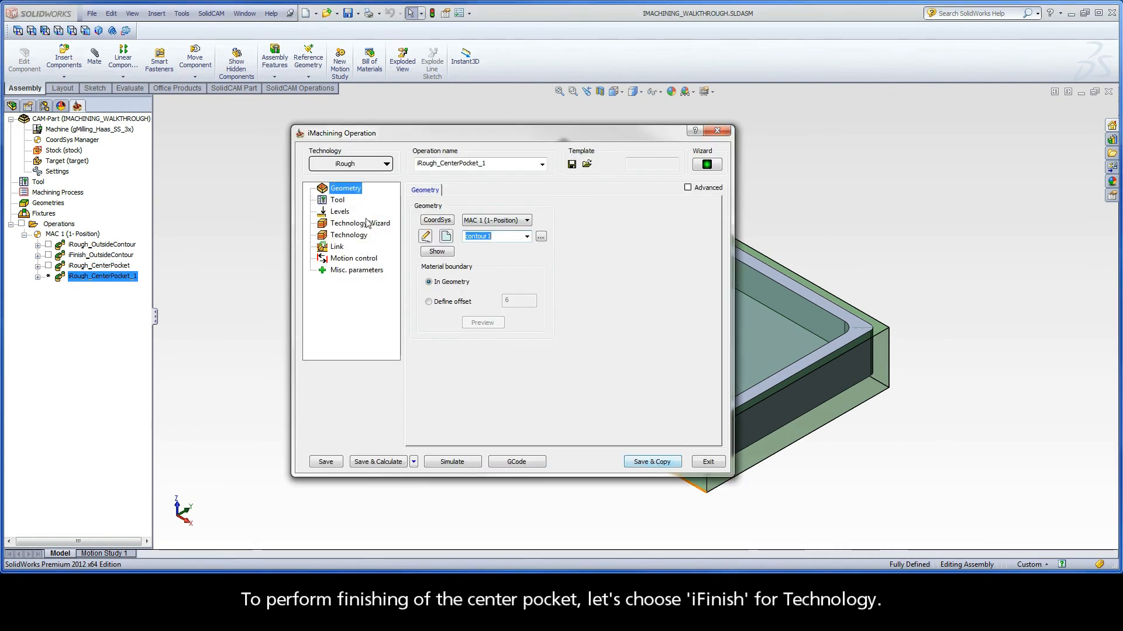
left_click(349, 166)
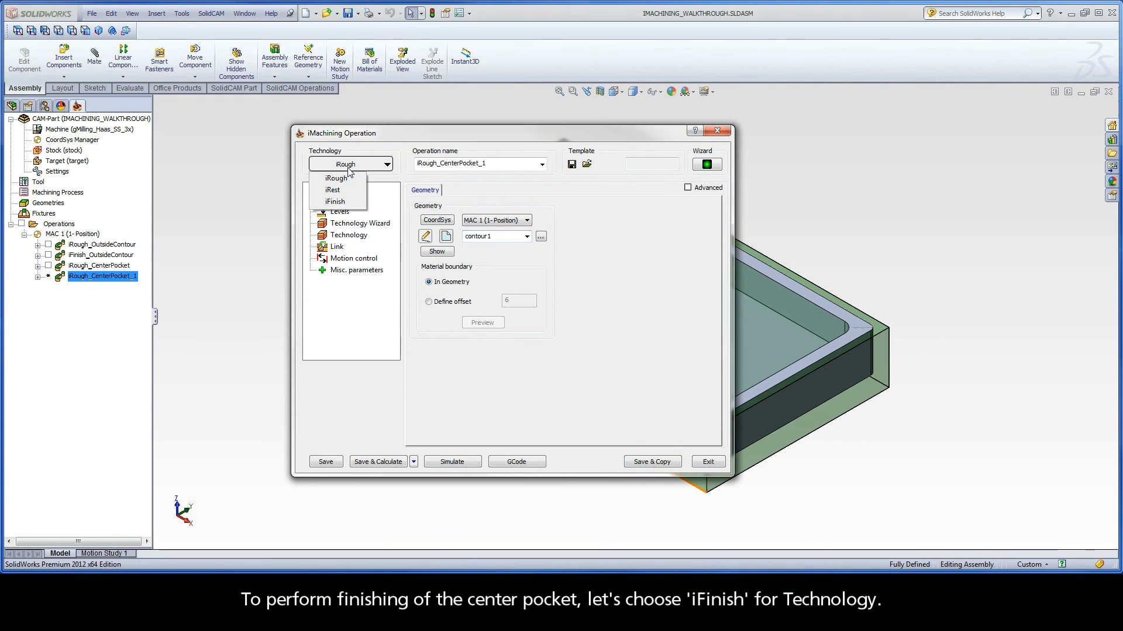
left_click(348, 202)
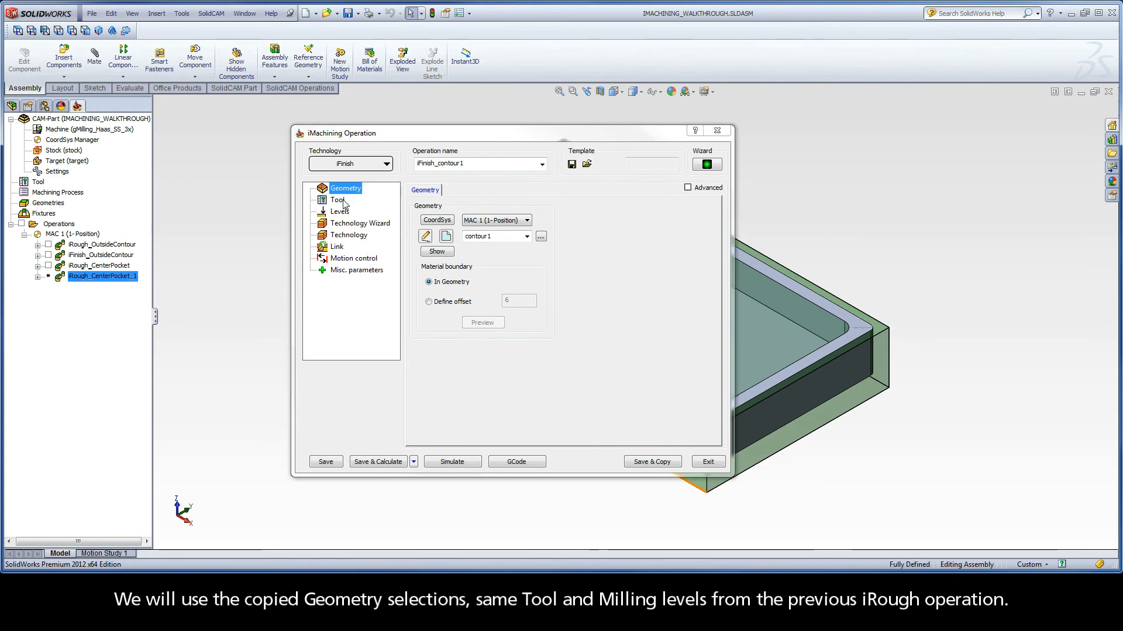
- Review the finishing operation's tool, milling levels, cutting conditions, offsets and iRest data inherited from the roughing operation
left_click(338, 200)
left_click(342, 214)
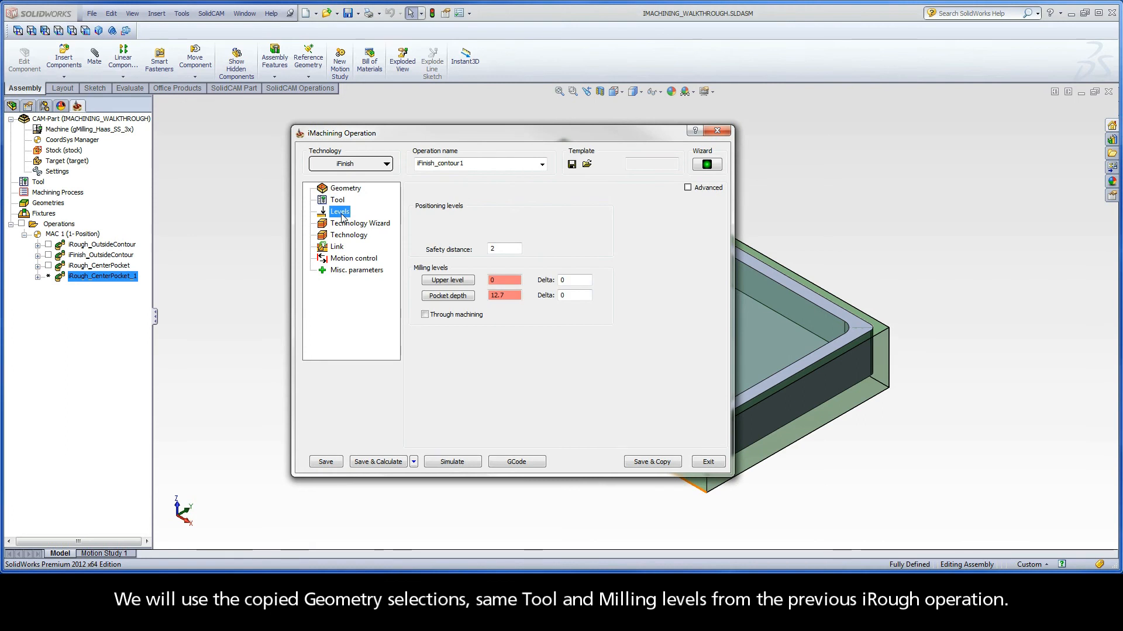
left_click(342, 227)
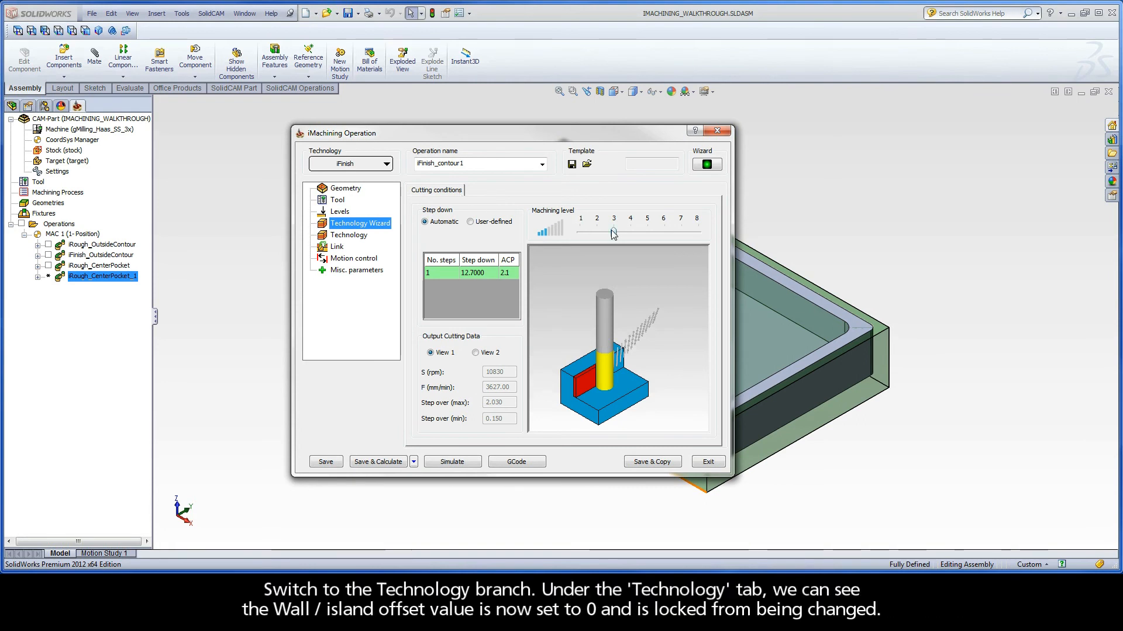
left_click(354, 237)
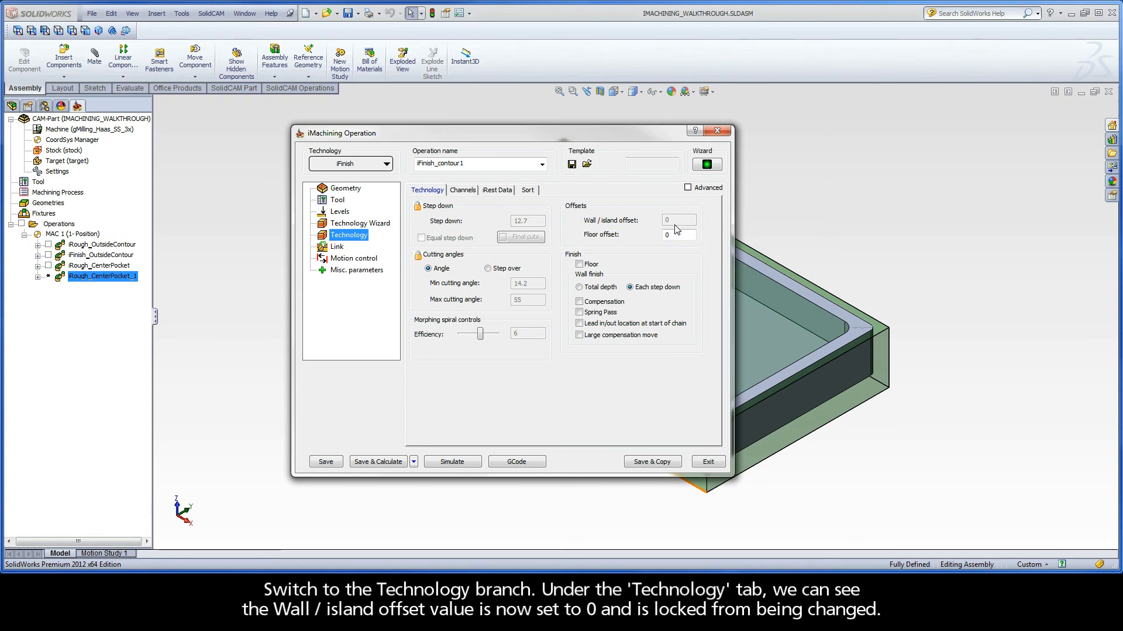
left_click(499, 195)
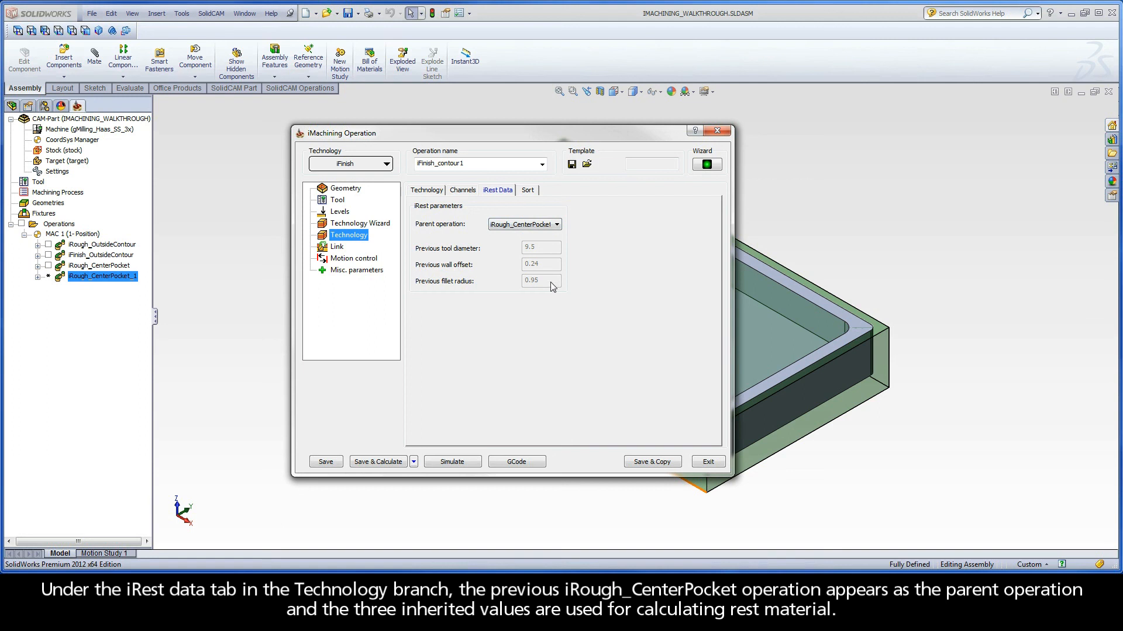
- Name the copied operation iFinish_CenterPocket, then save it and calculate its tool path
double_click(476, 164)
type("iFinish_CenterPocket")
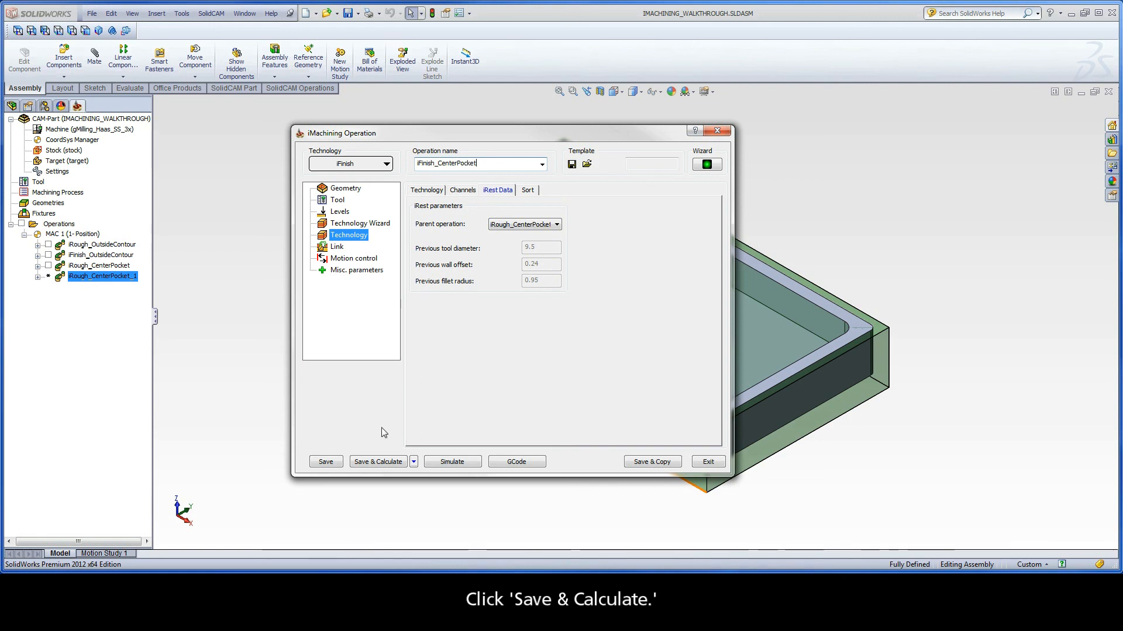
left_click(376, 462)
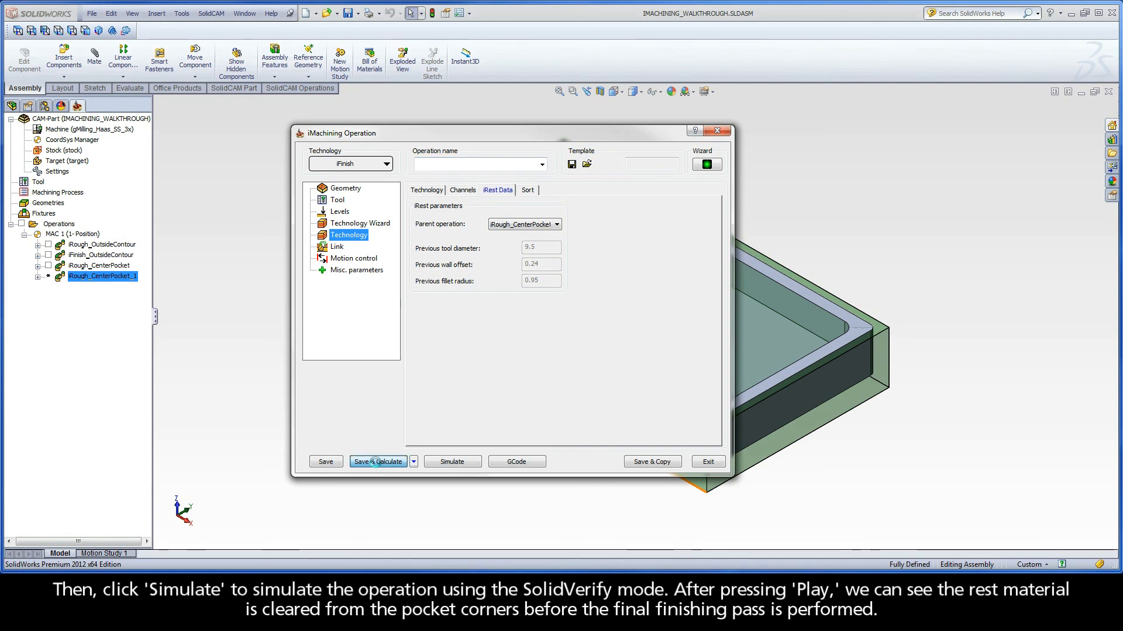
- Simulate the center pocket finishing tool path in SolidVerify mode, then exit the simulation and the operation dialog
left_click(452, 462)
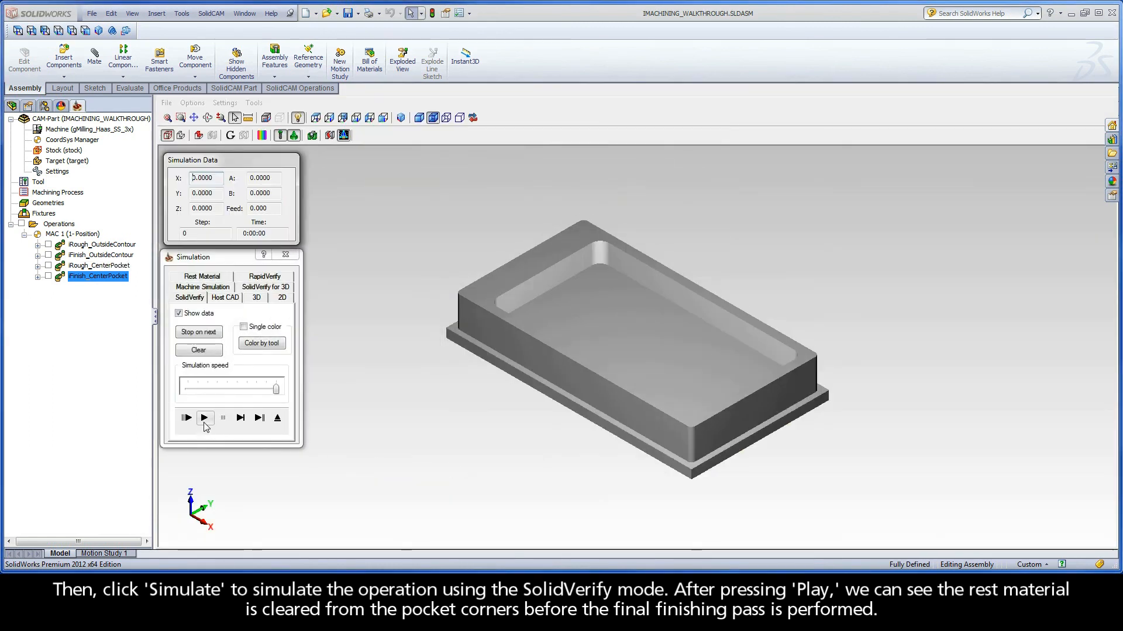
left_click(204, 418)
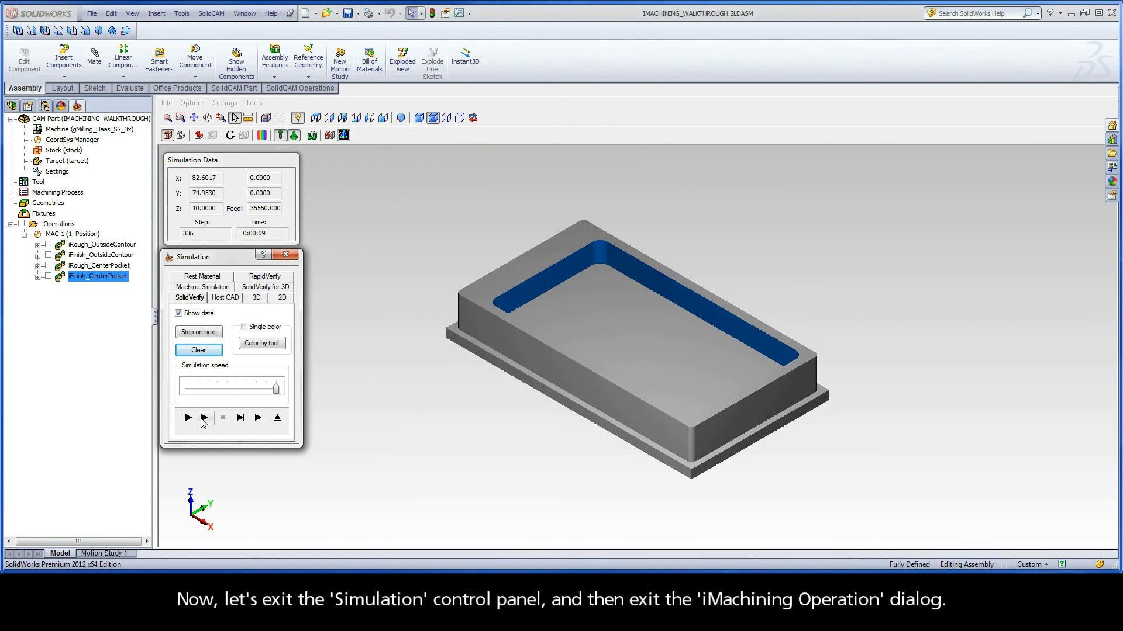
left_click(278, 418)
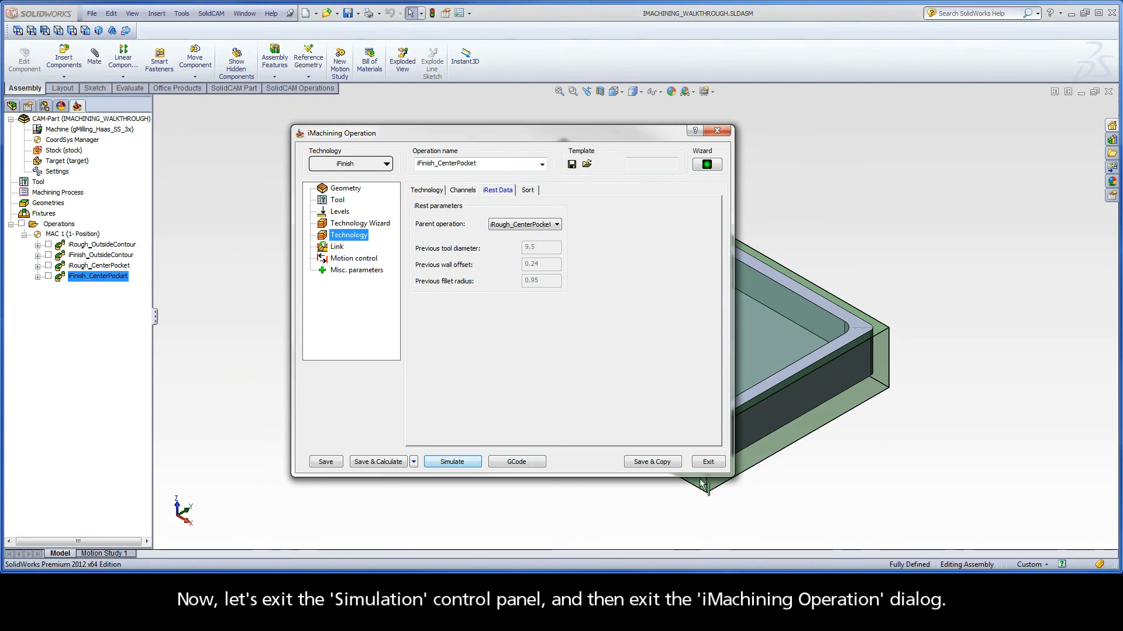
left_click(709, 462)
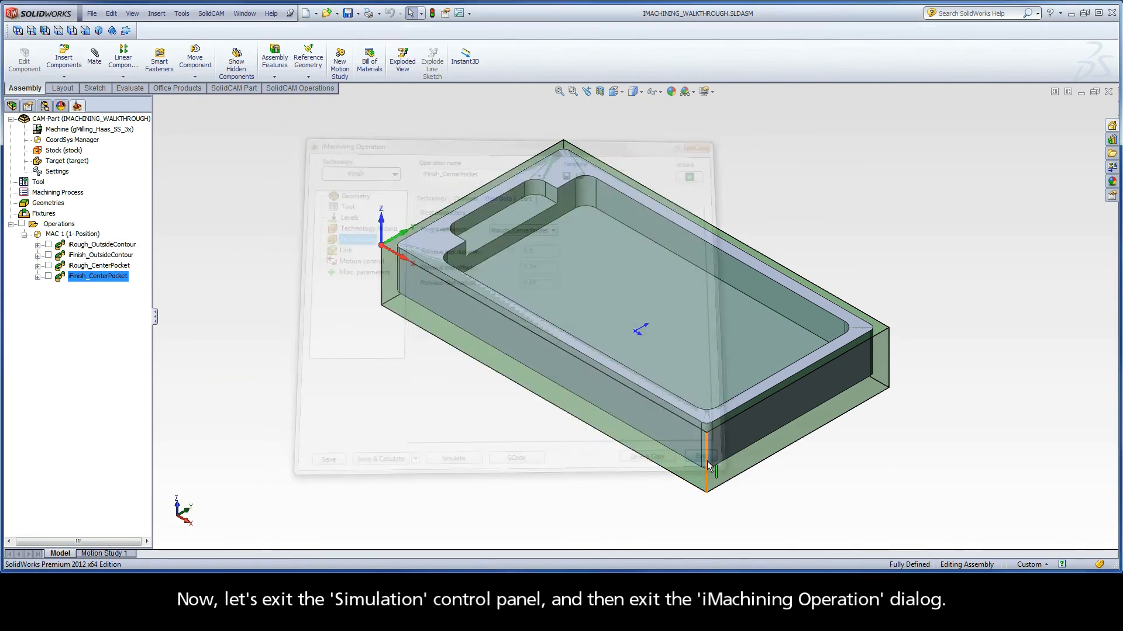